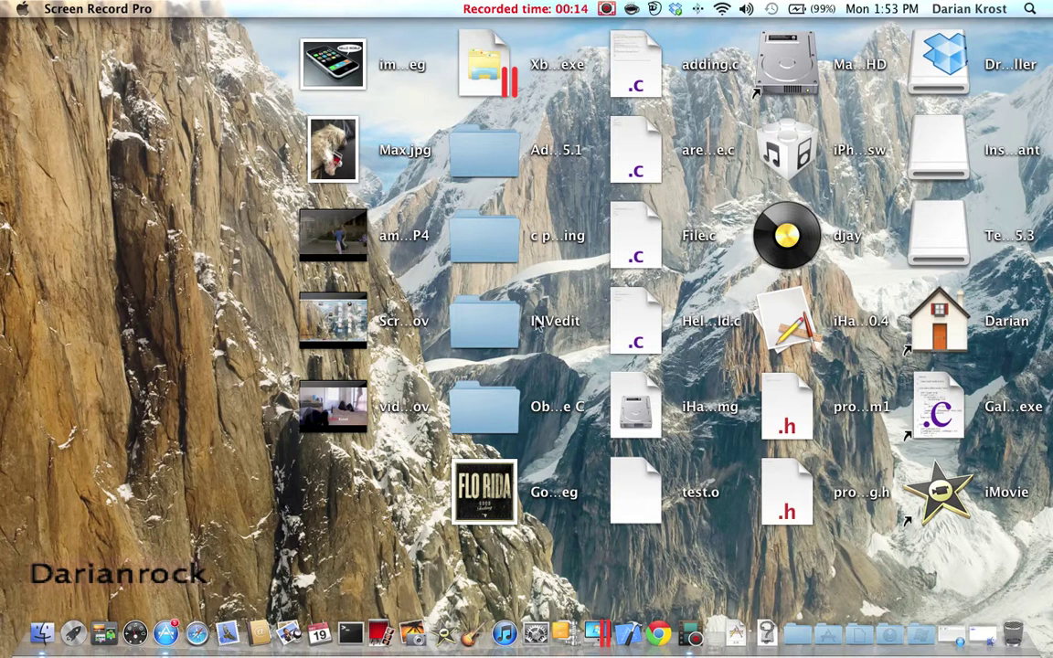
Launch iMovie from the Dock
left_click(442, 614)
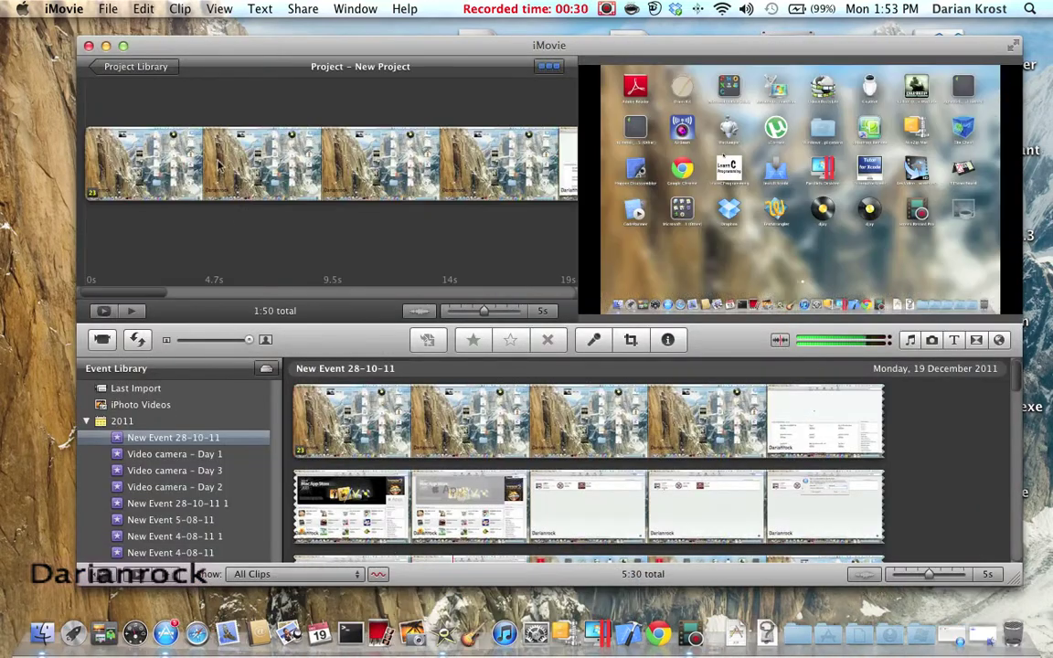
Scroll through the clips of the New Event 28-10-11 event
scroll(463, 366, "down", 5)
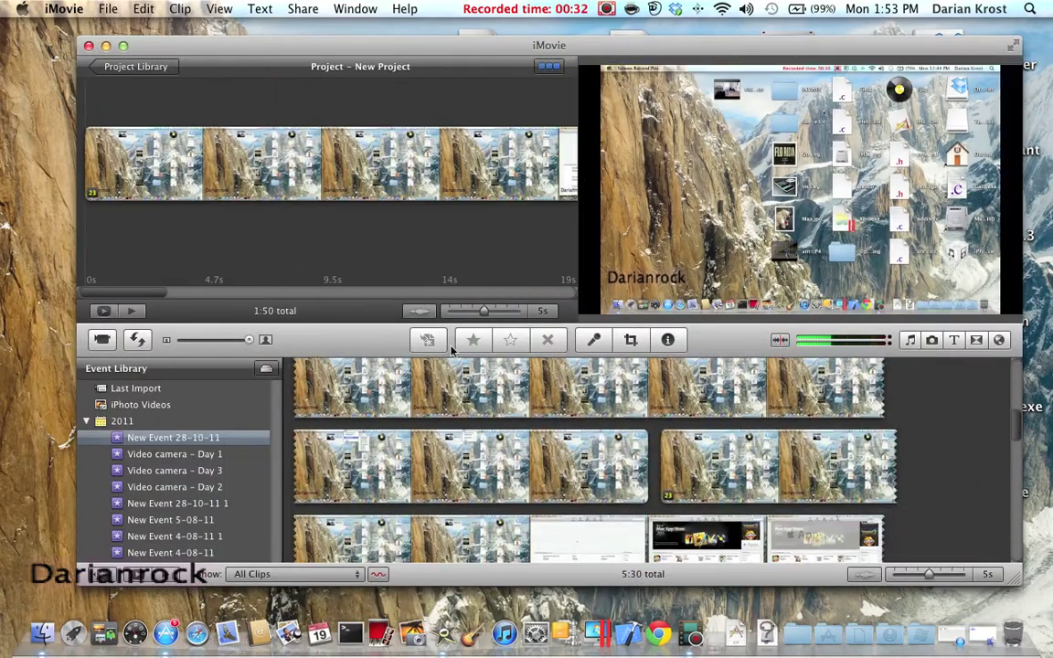
Create a new project named 'Quicktime' with no theme, Widescreen 16:9 at 25 fps PAL
left_click(108, 11)
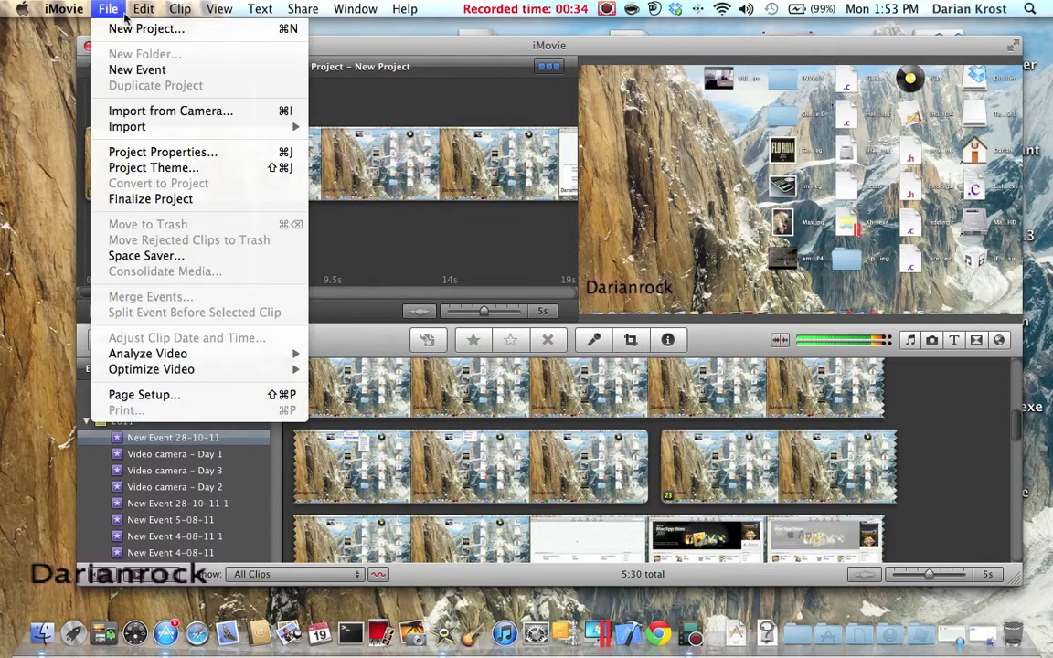
left_click(123, 27)
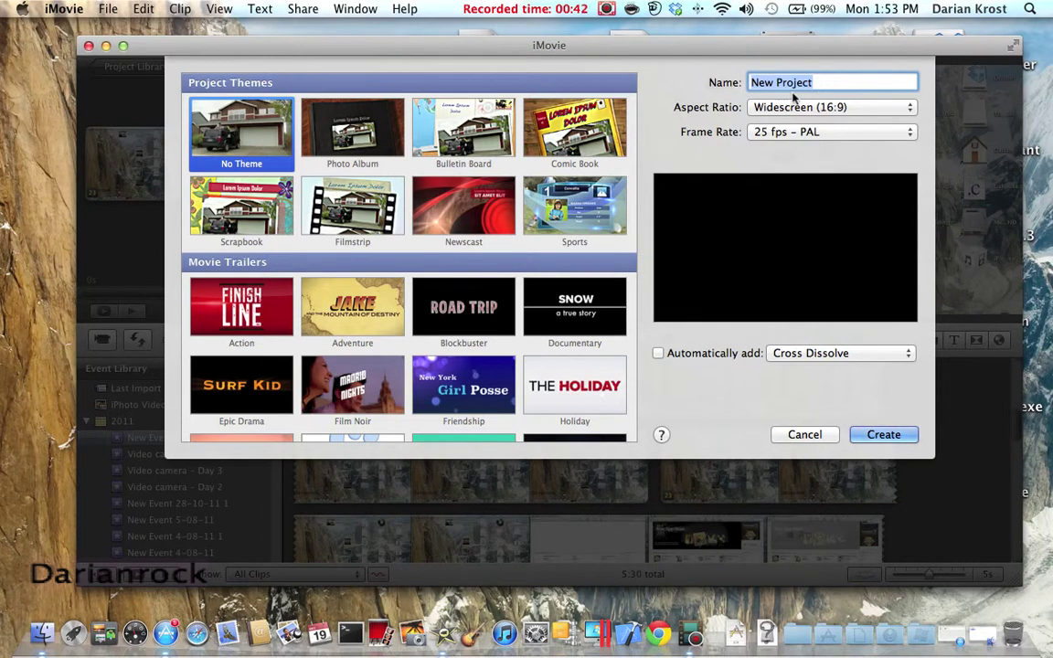
type("Quicktime")
left_click(883, 435)
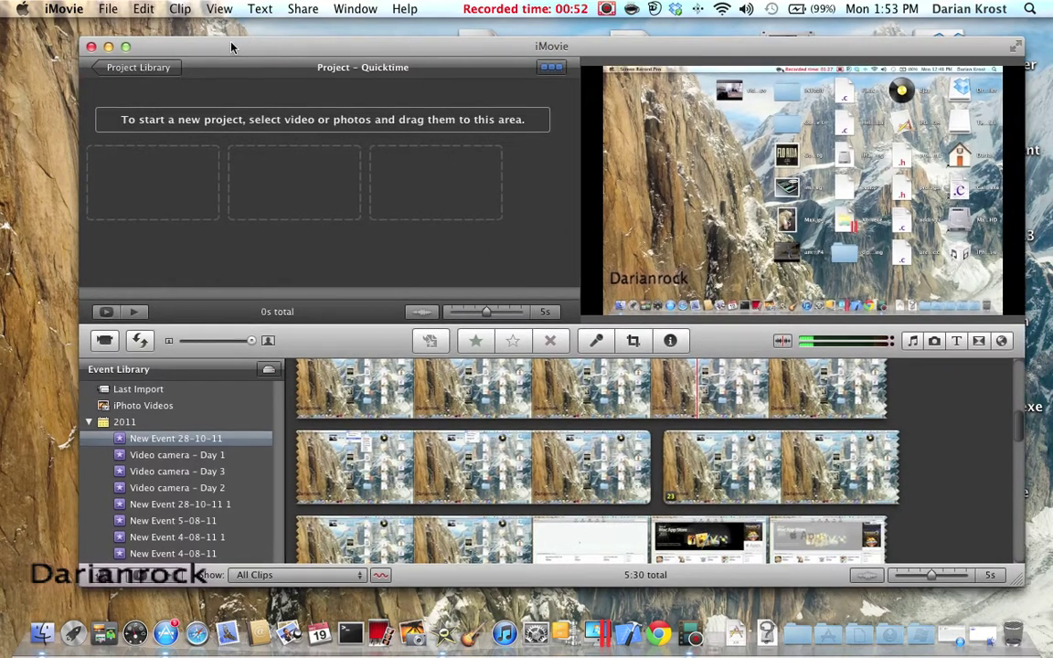
Minimize iMovie and Quick Look preview the screen recording movie on the desktop
left_click_drag(242, 40, 331, 56)
left_click(195, 60)
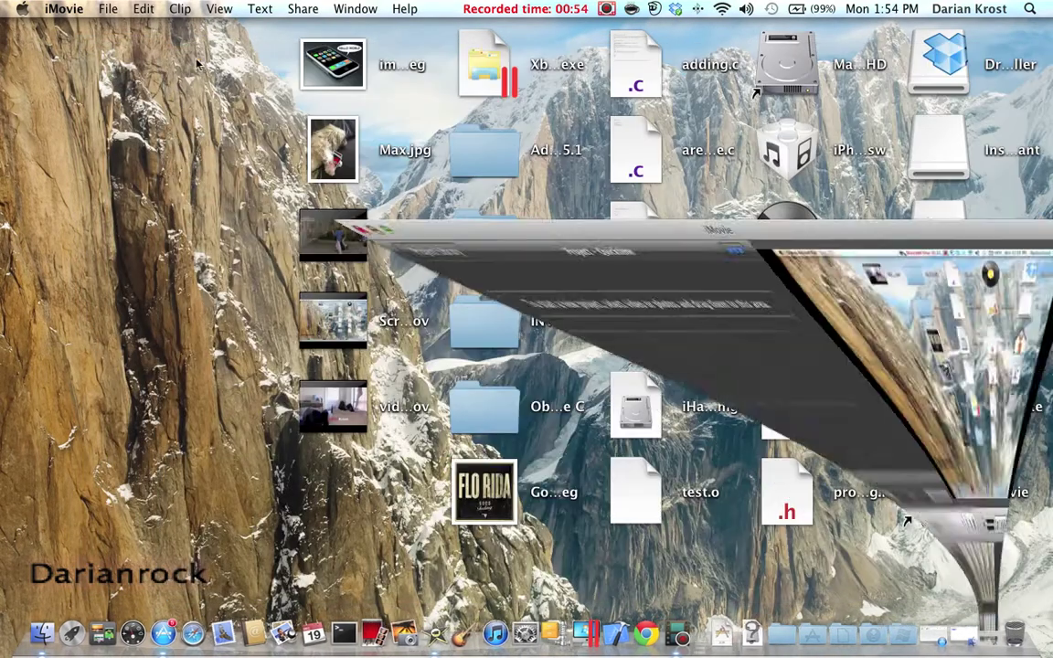
mouse_move(352, 234)
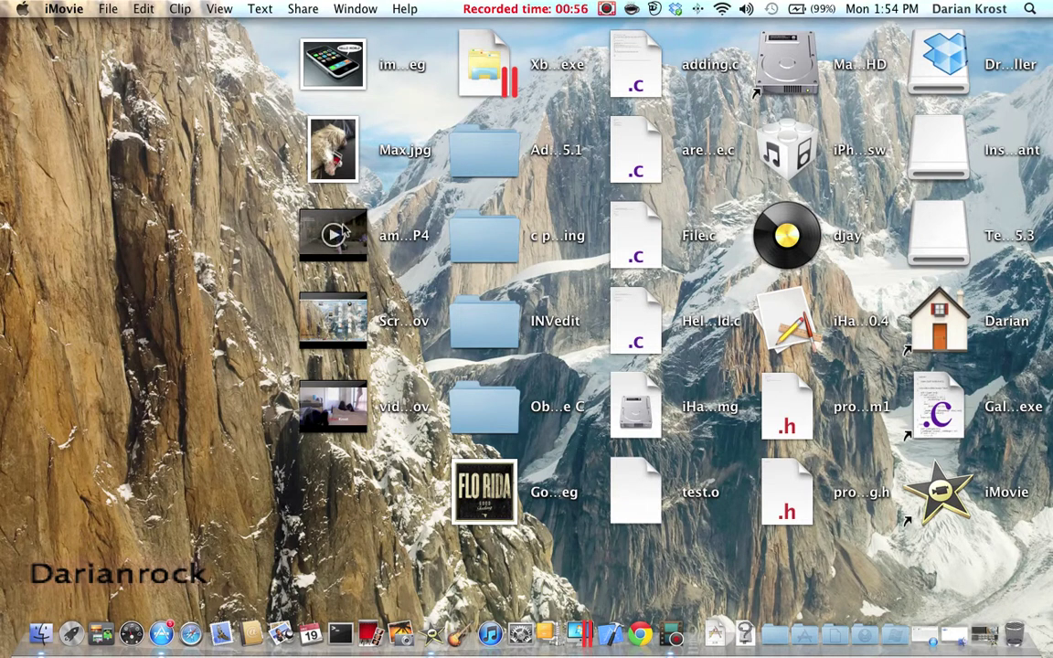
left_click(334, 320)
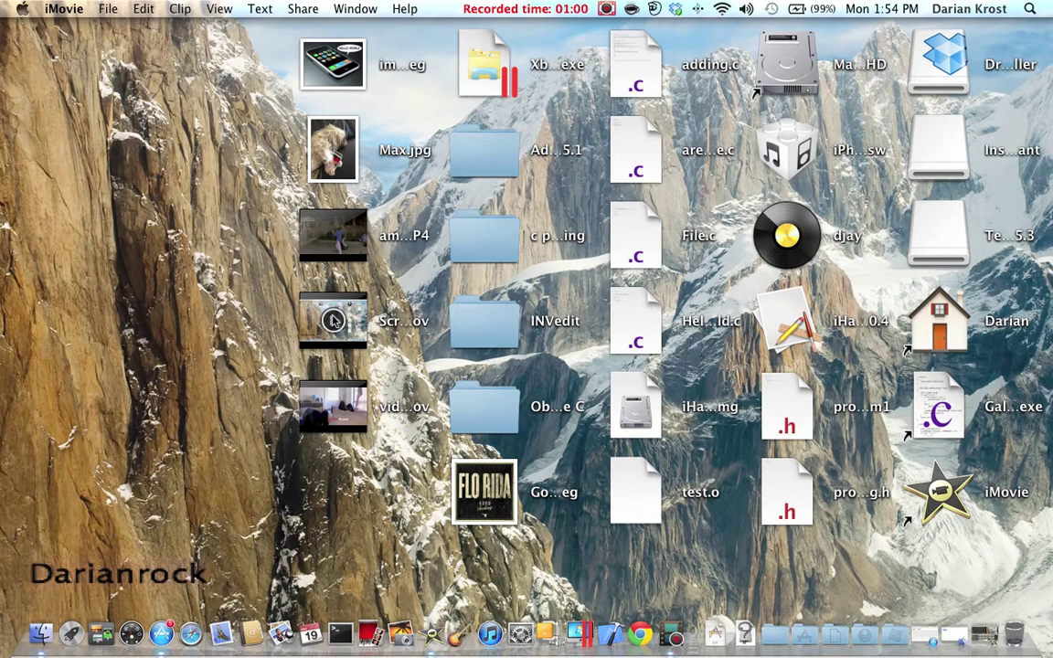
left_click_drag(335, 320, 211, 265)
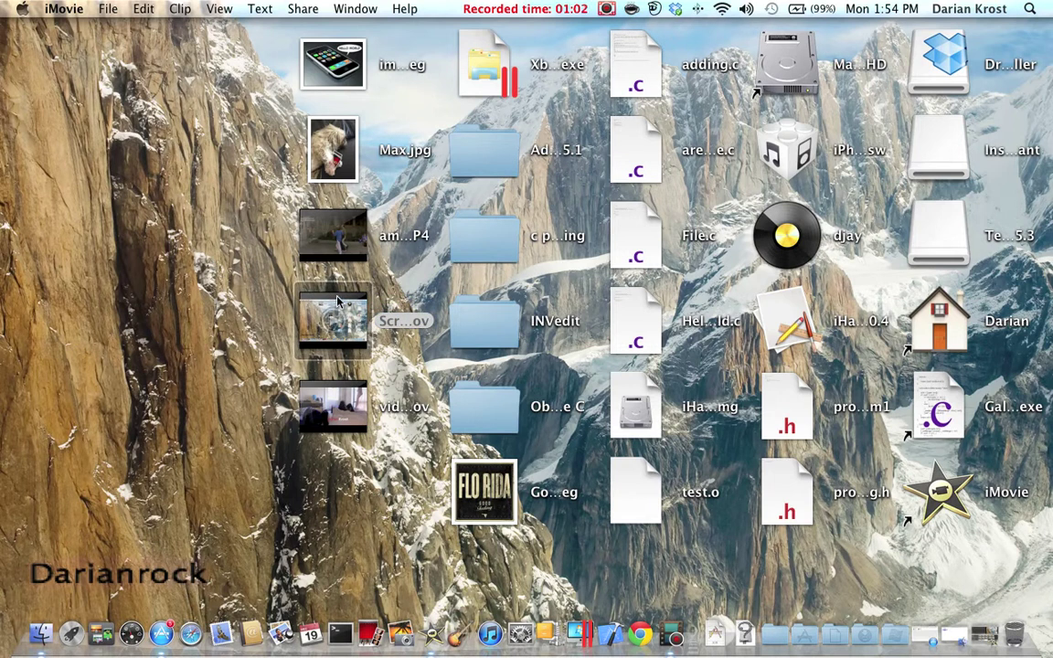
mouse_move(333, 321)
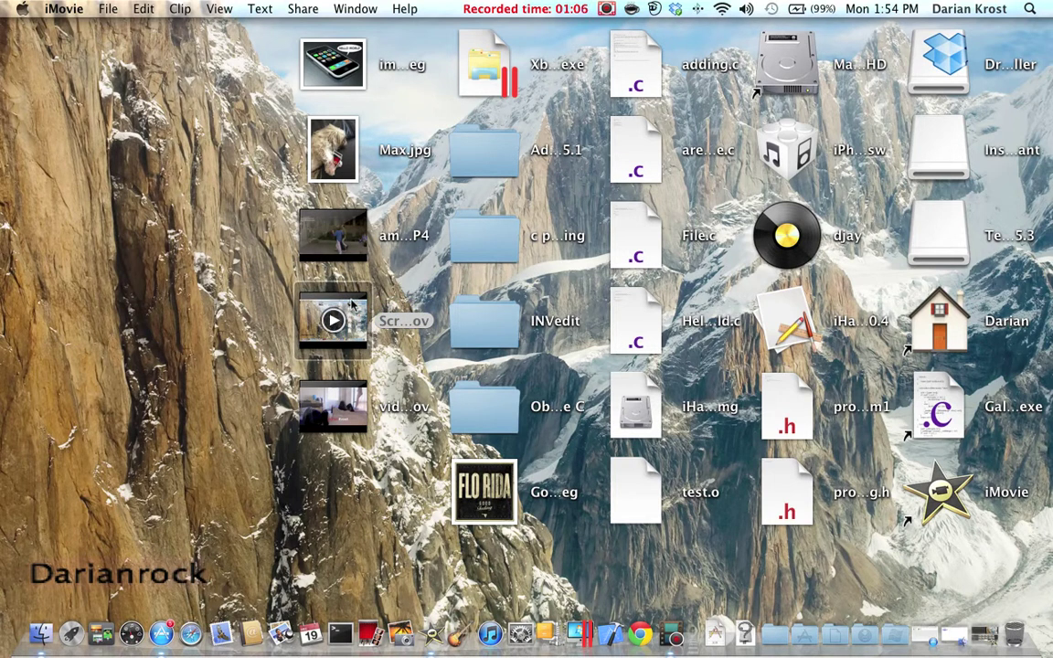
left_click(333, 320)
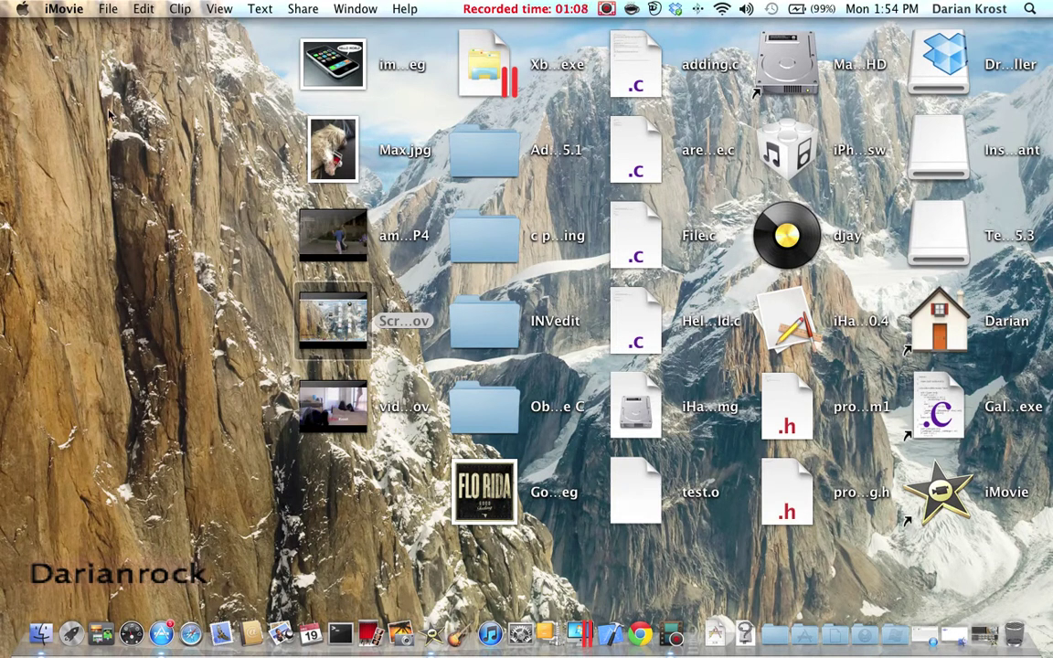
mouse_move(325, 308)
Restore the iMovie window and open File > Import > Movies on the Desktop folder
left_click(432, 631)
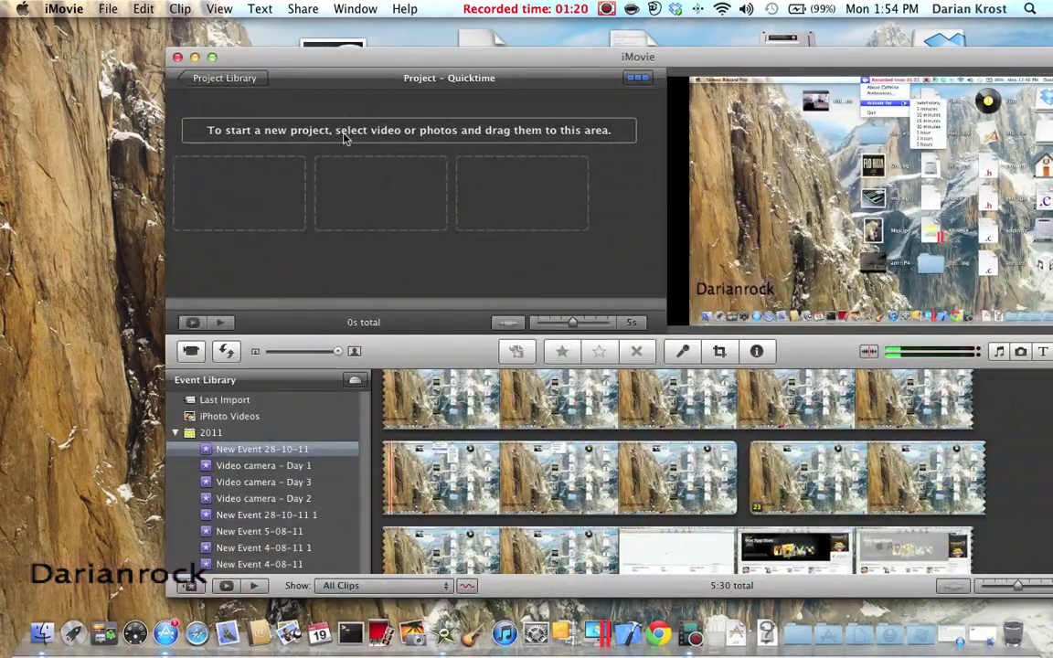
left_click_drag(293, 56, 183, 37)
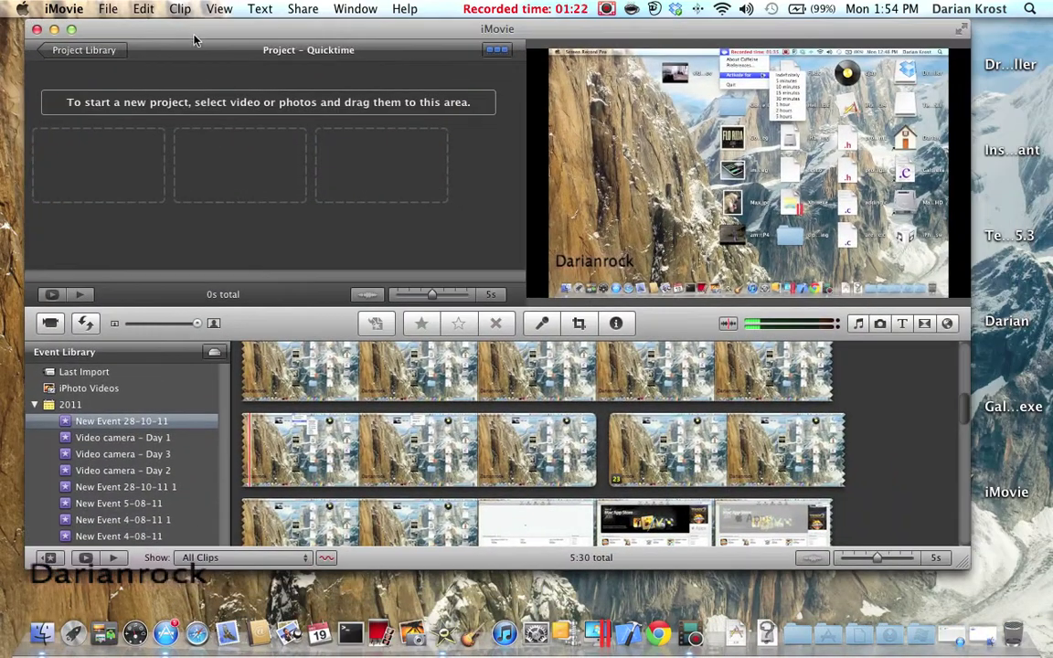
left_click(108, 9)
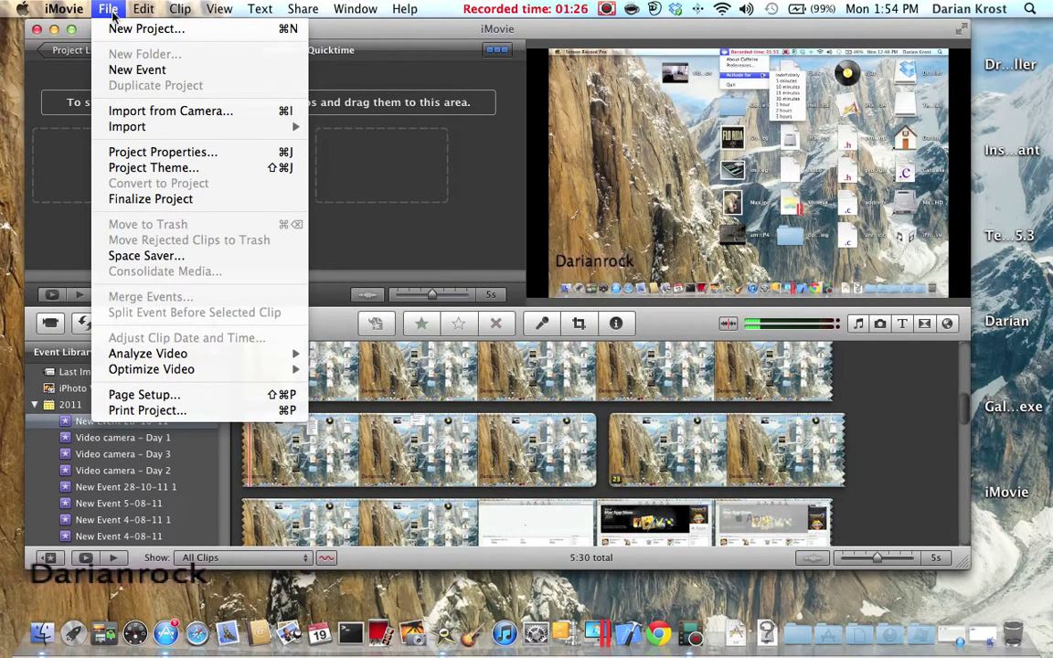
mouse_move(137, 125)
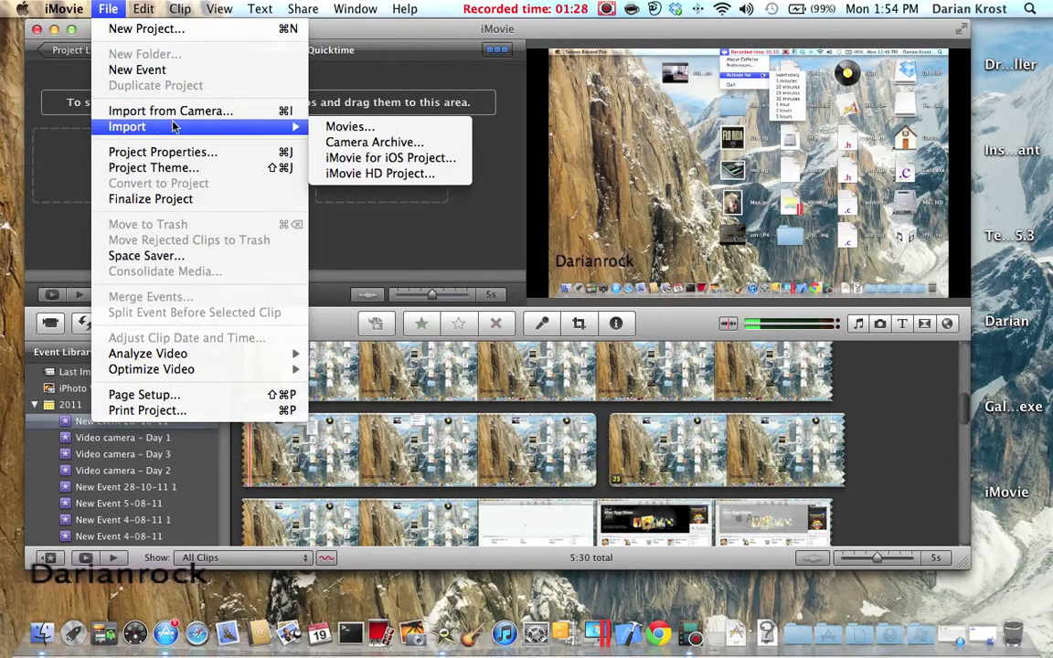
left_click(352, 128)
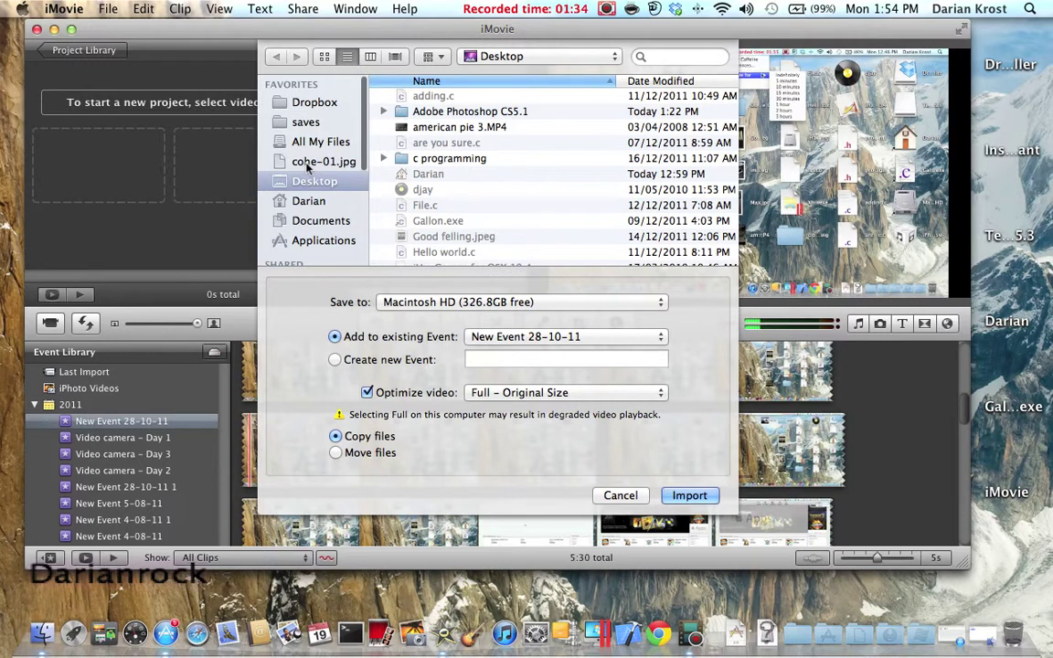
Select ScreenRecordMovie6.mov on the Desktop for import, leaving the existing-event choice unchanged
scroll(309, 163, "down", 5)
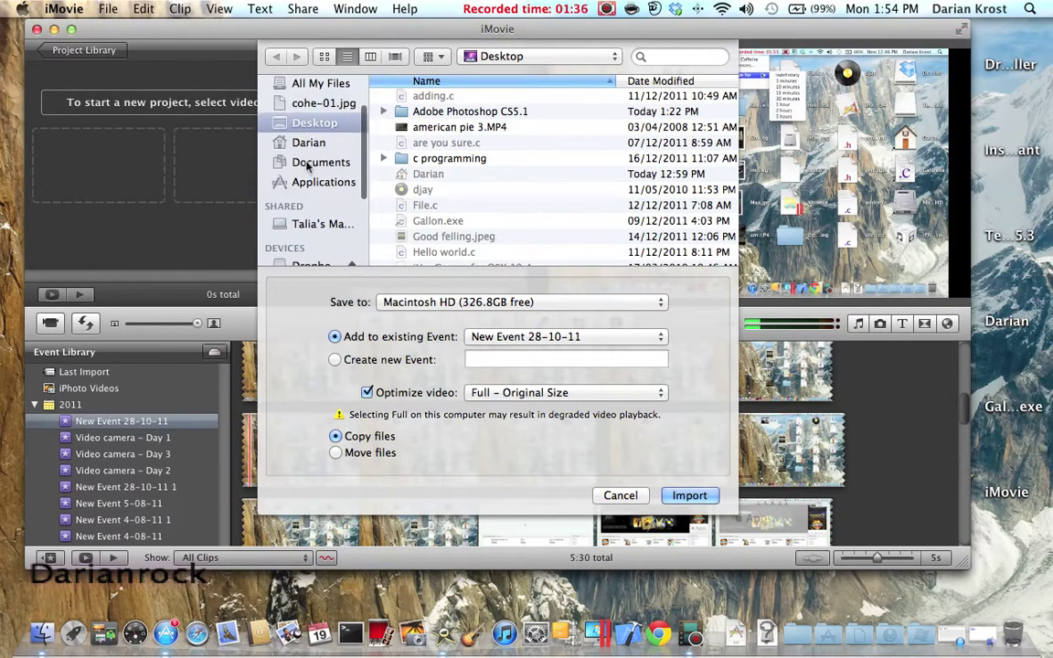
scroll(314, 174, "down", 3)
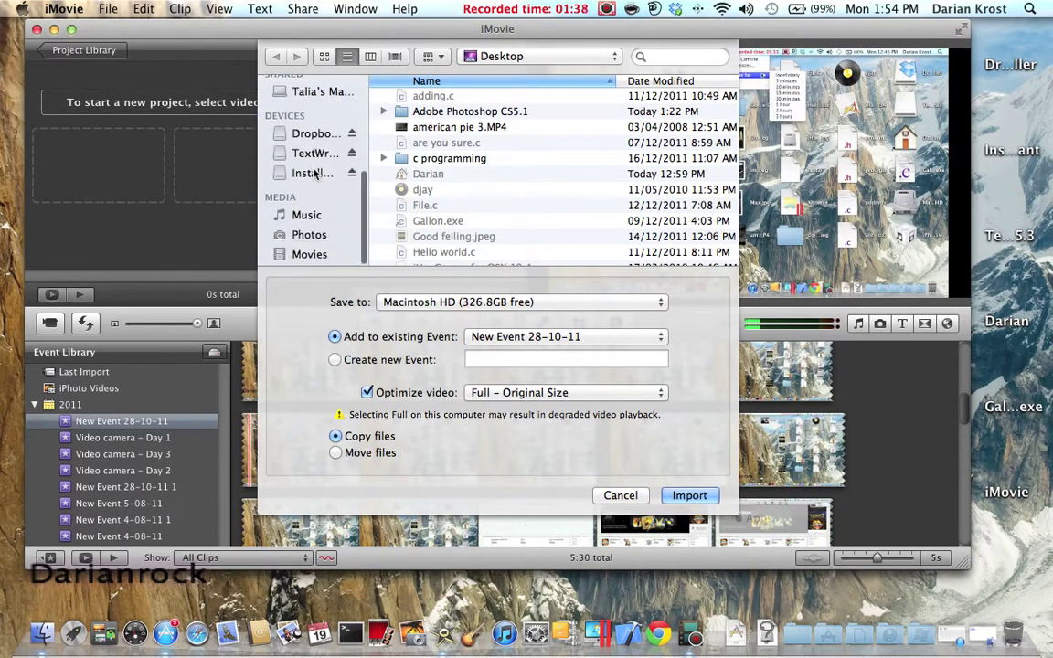
scroll(310, 146, "up", 8)
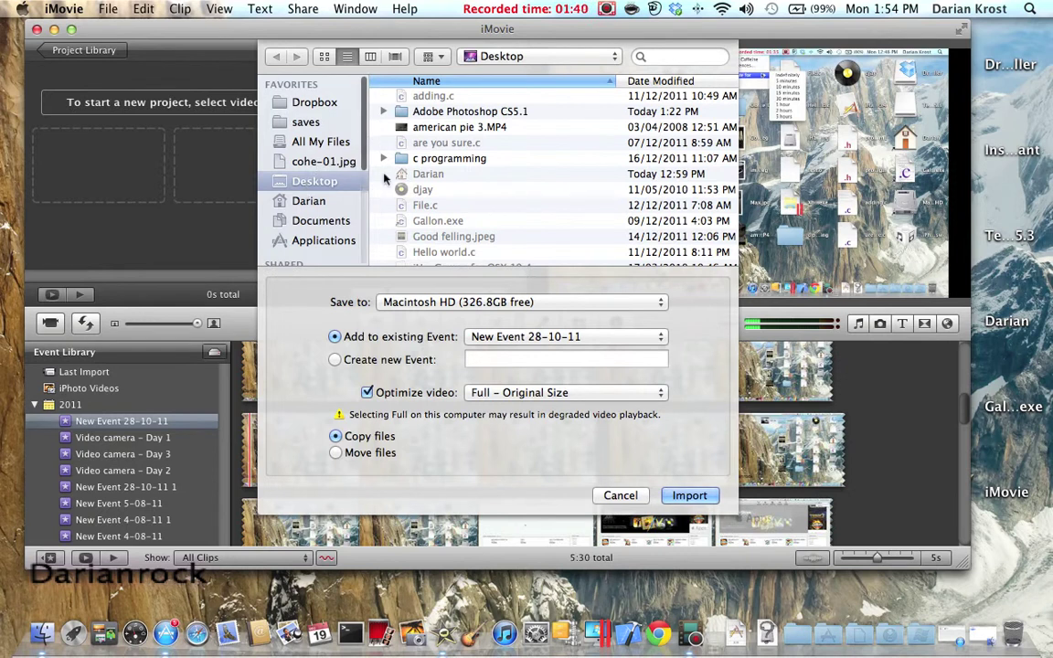
scroll(436, 192, "down", 3)
scroll(436, 192, "down", 6)
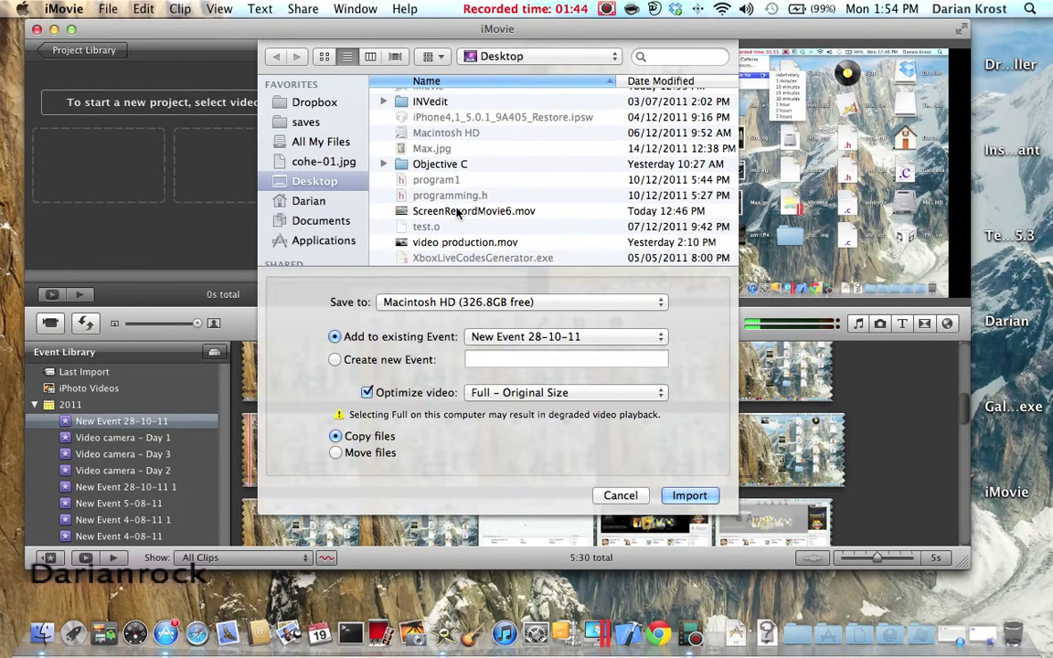
left_click(457, 212)
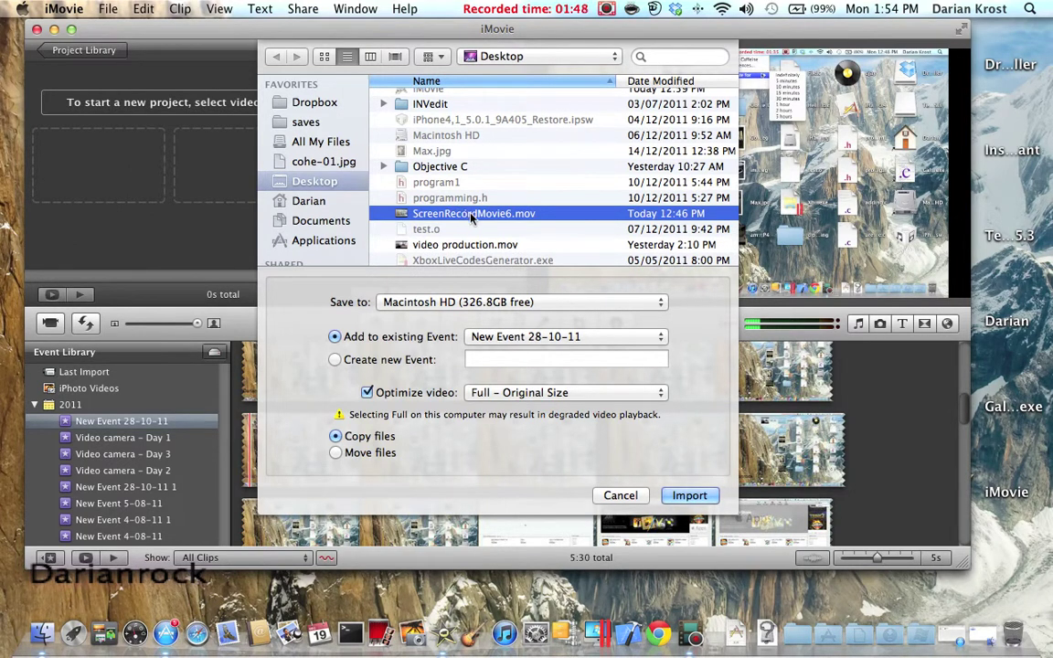
left_click(556, 336)
left_click(557, 336)
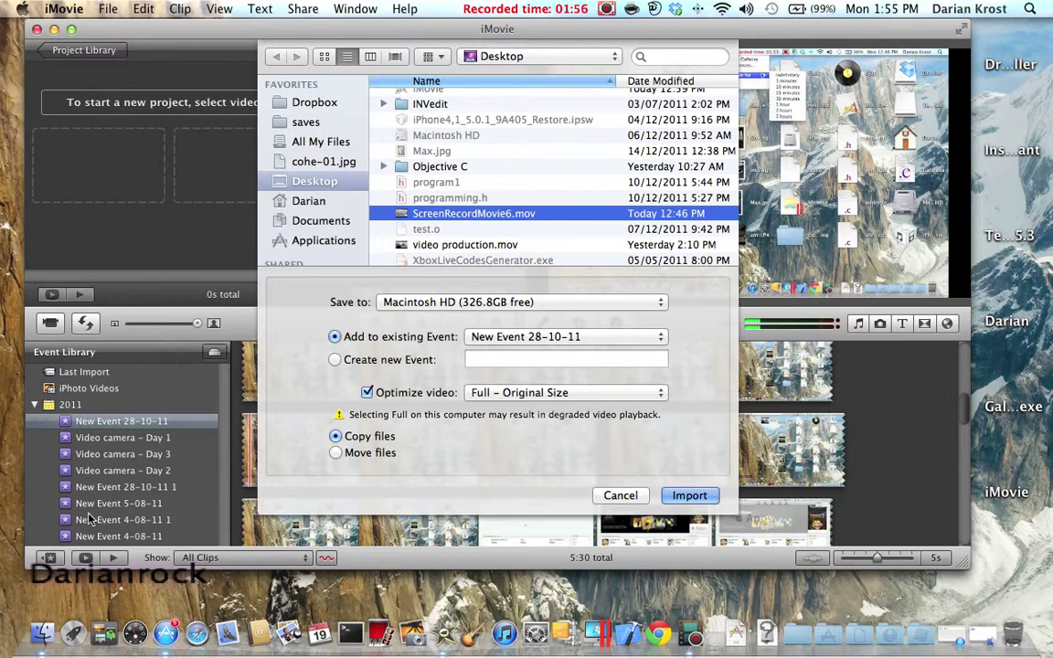
Choose to create a new event named Quicktime
left_click(334, 359)
left_click(533, 359)
type("Quicktime")
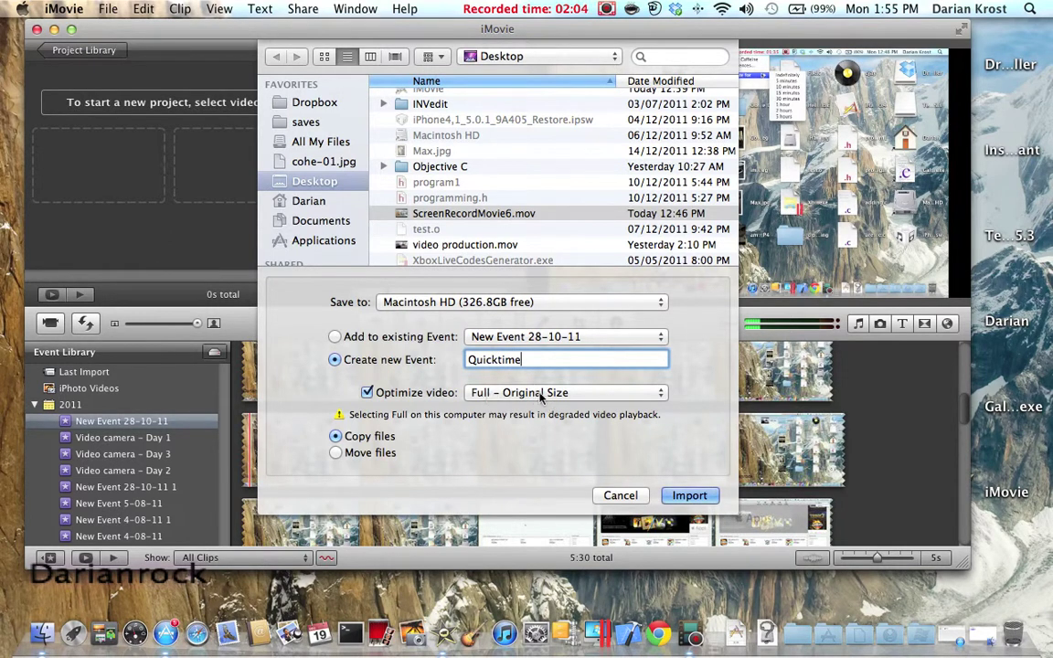
Set optimization to Full – Original Size, choose Move files, and start the import
left_click(514, 388)
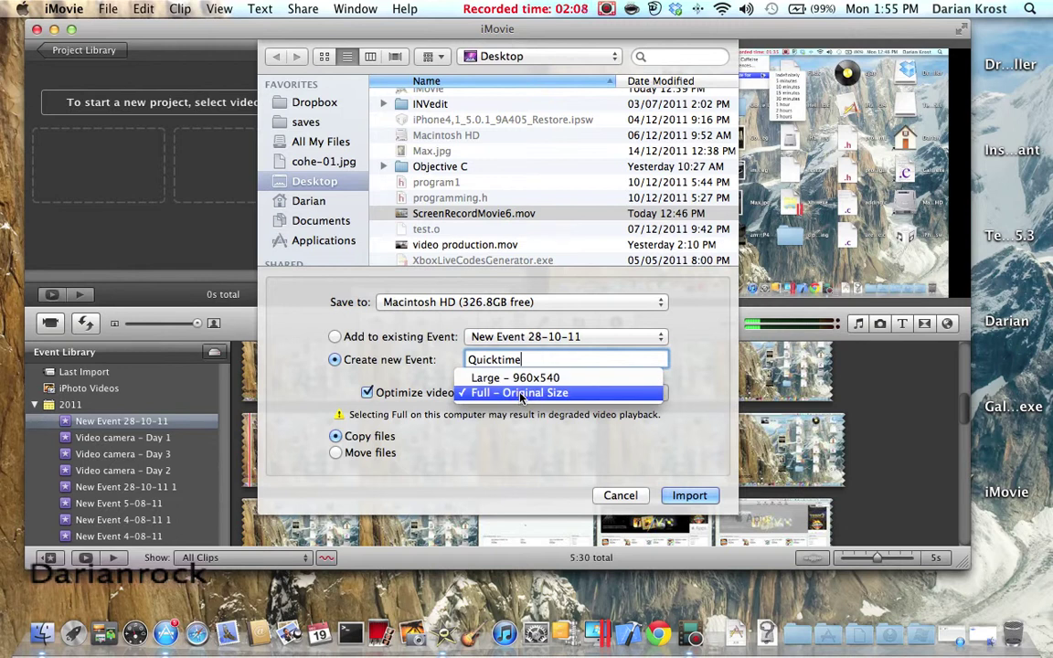
left_click(520, 393)
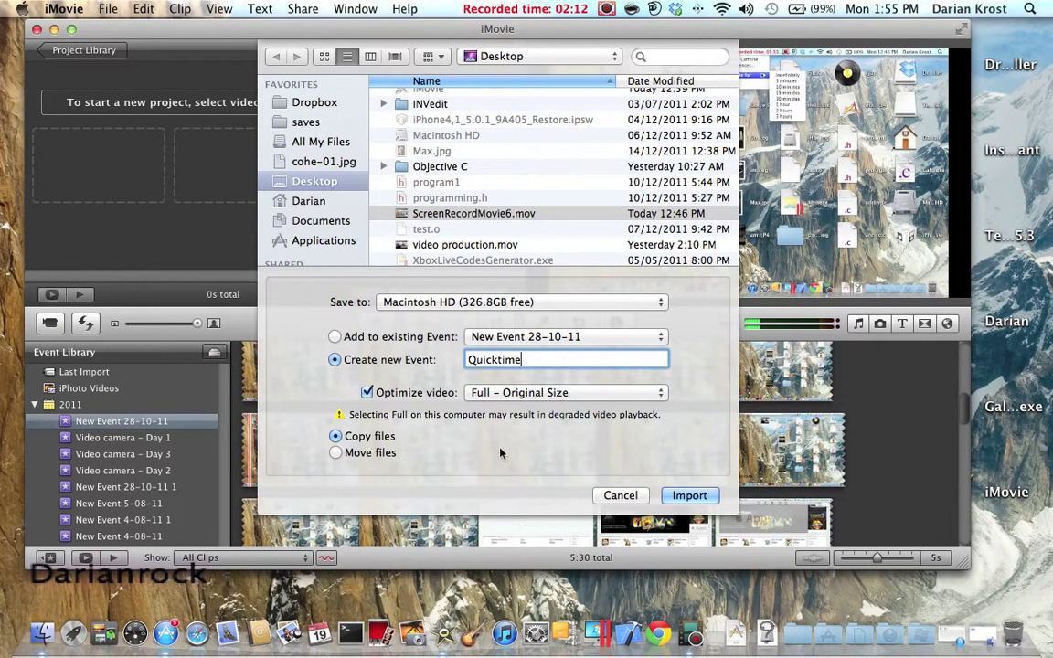
left_click(337, 453)
left_click(335, 437)
left_click(346, 455)
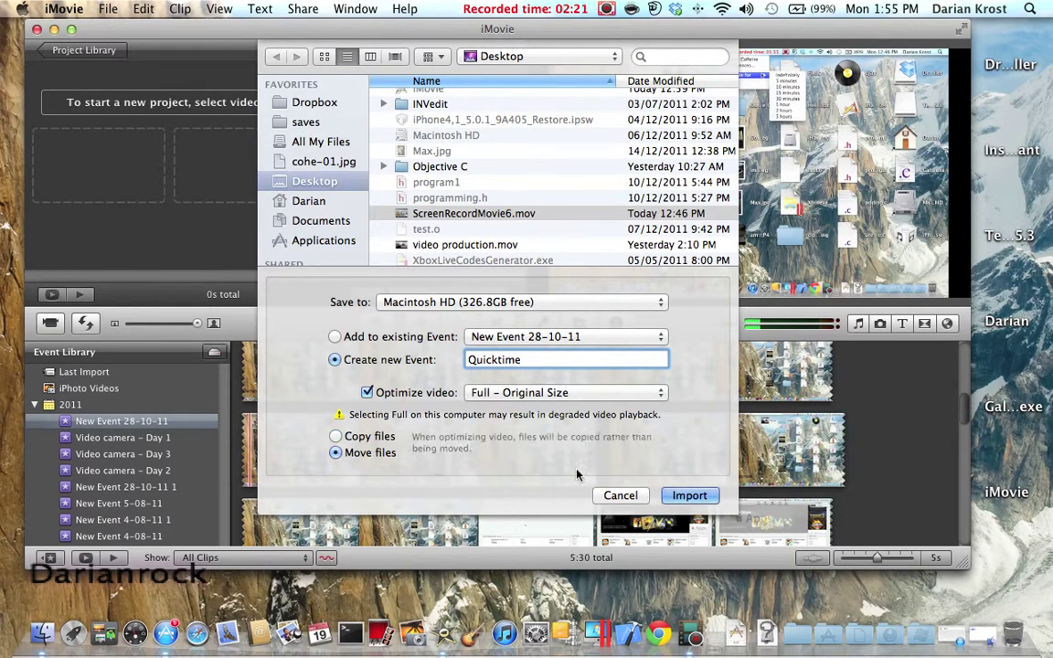
left_click(687, 495)
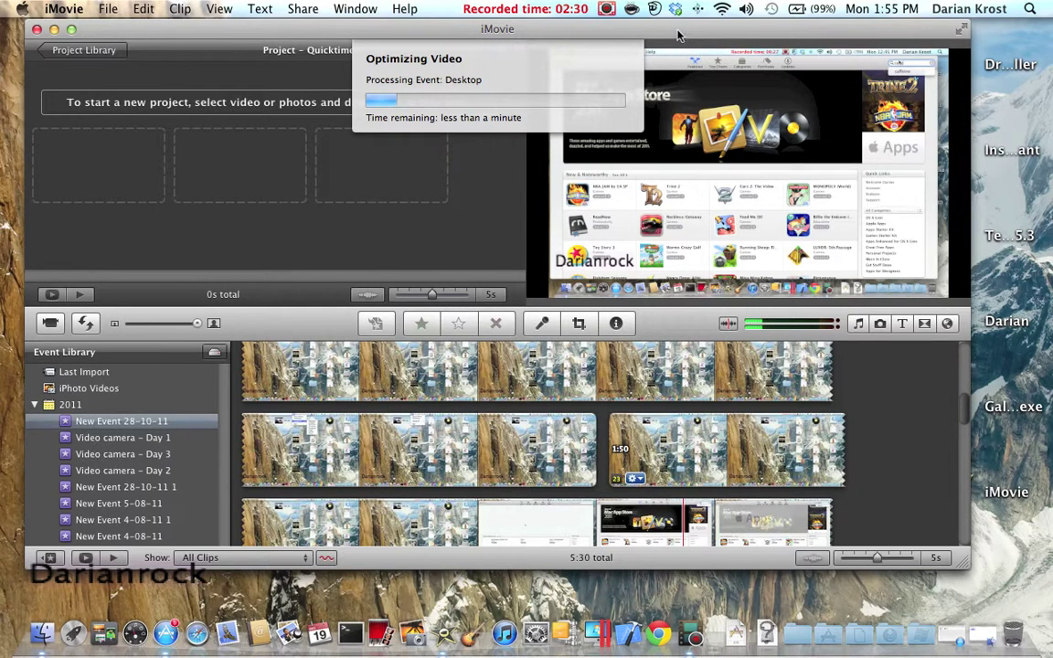
Reposition the iMovie window while video optimization finishes and the Quicktime event appears
left_click_drag(604, 27, 691, 57)
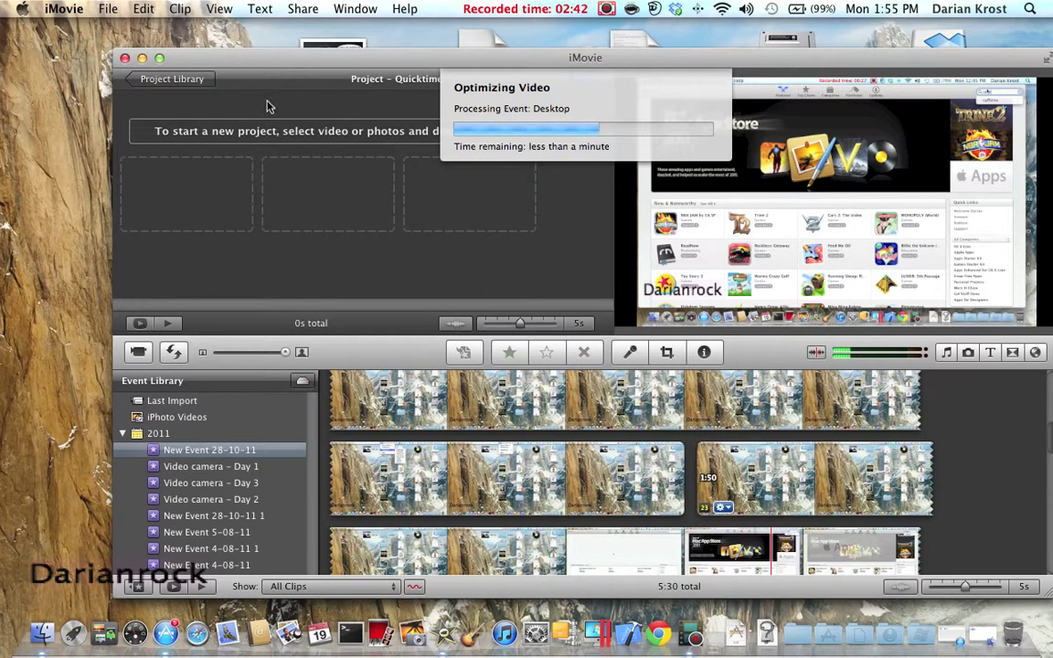
left_click_drag(237, 55, 165, 45)
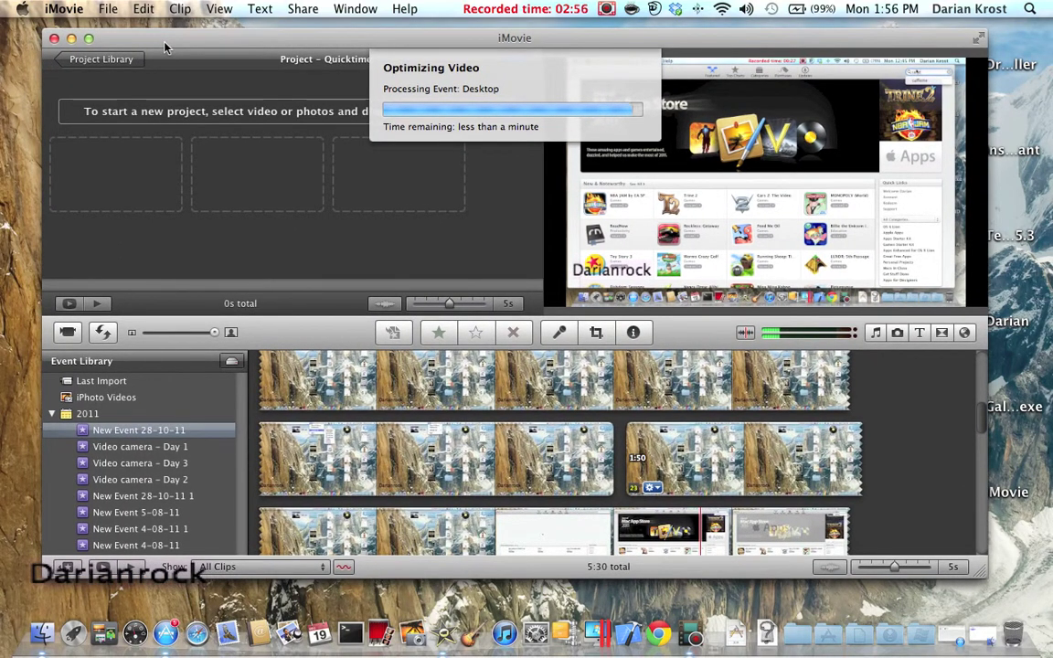
left_click_drag(165, 45, 166, 50)
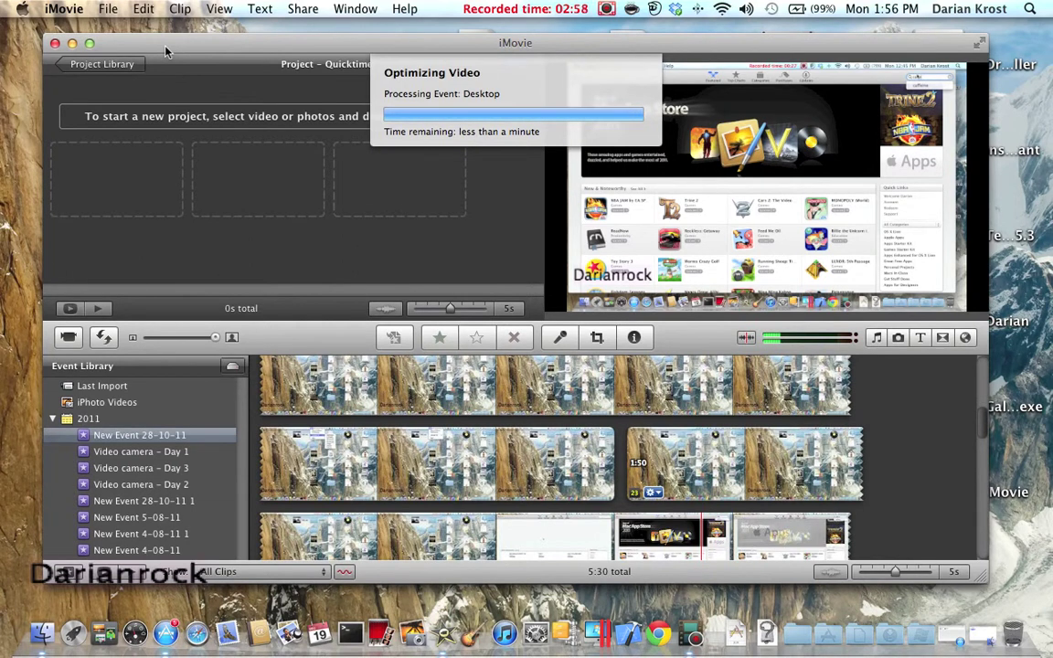
left_click_drag(167, 50, 189, 55)
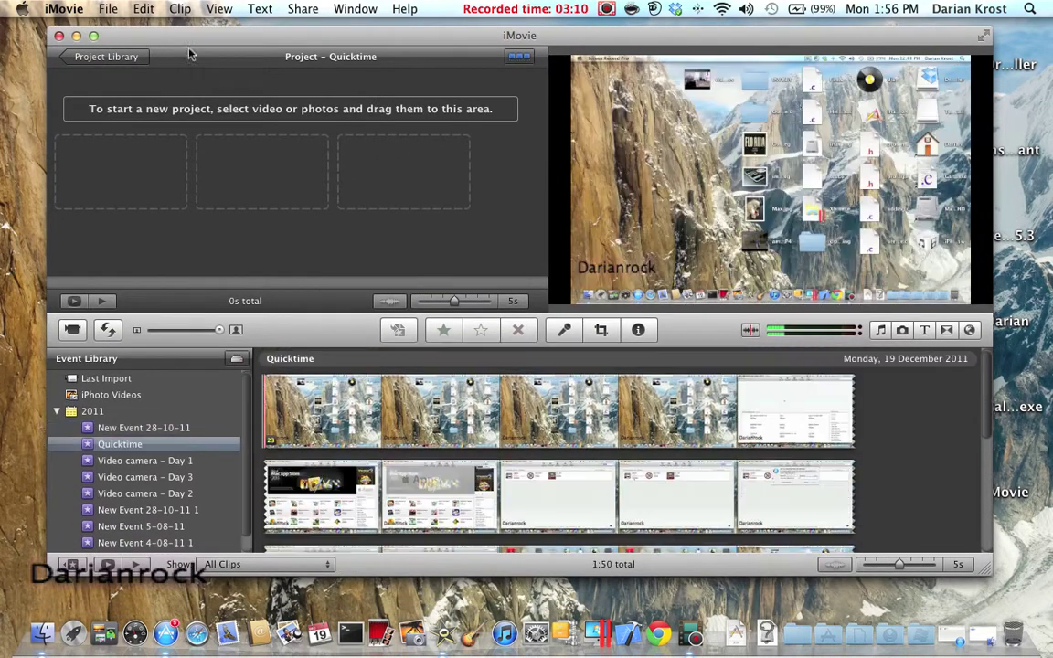
Scroll the Quicktime event clips and select a 4.0s range on the first filmstrip
scroll(485, 446, "down", 5)
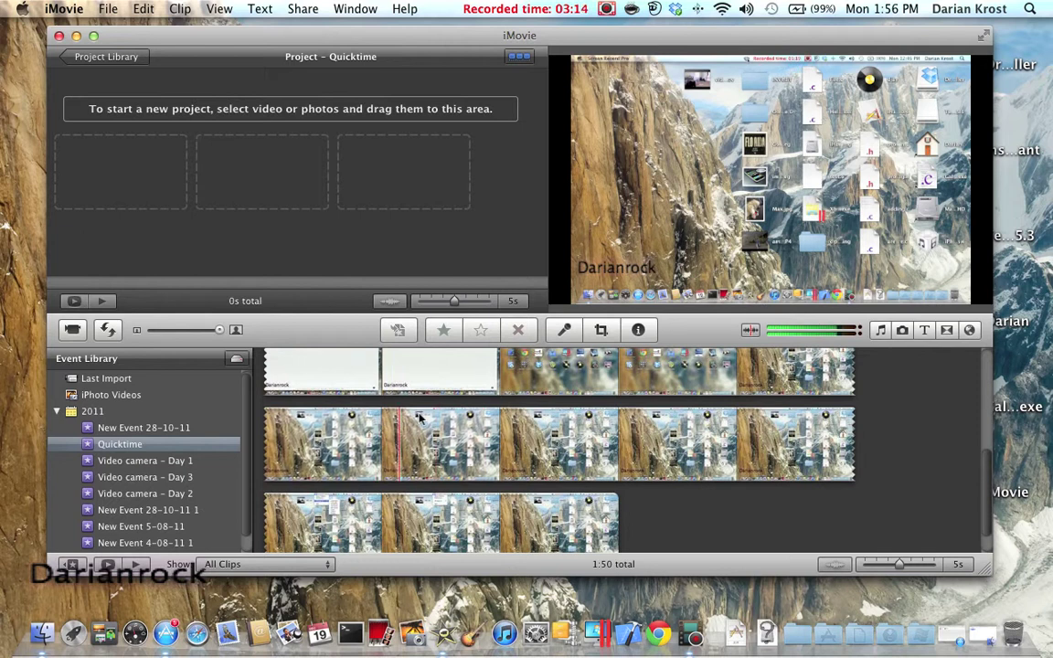
scroll(561, 414, "up", 5)
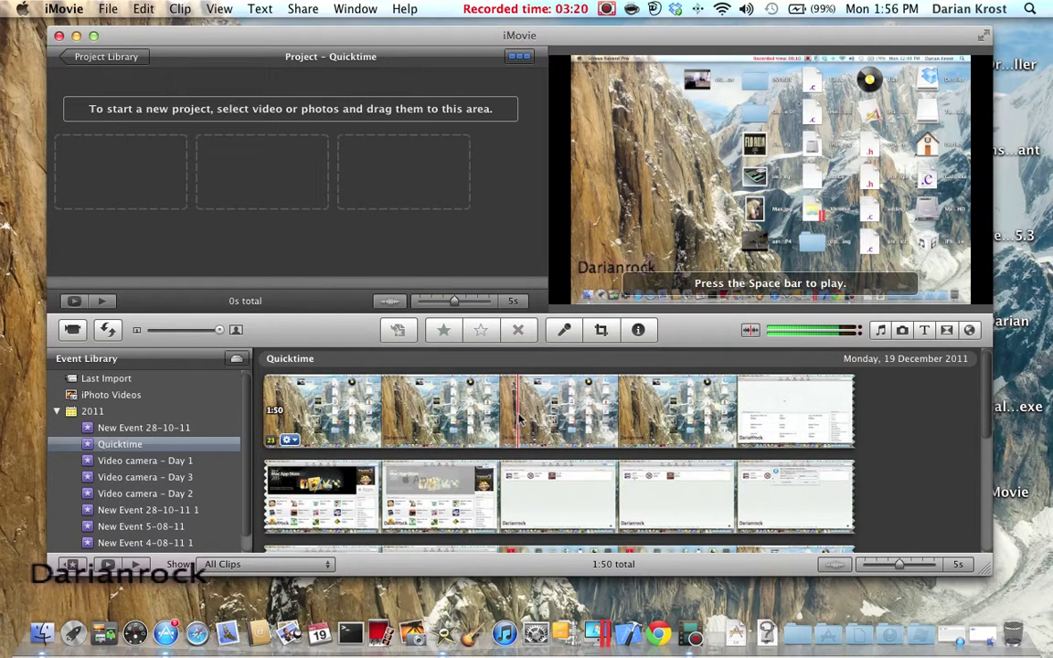
left_click(520, 413)
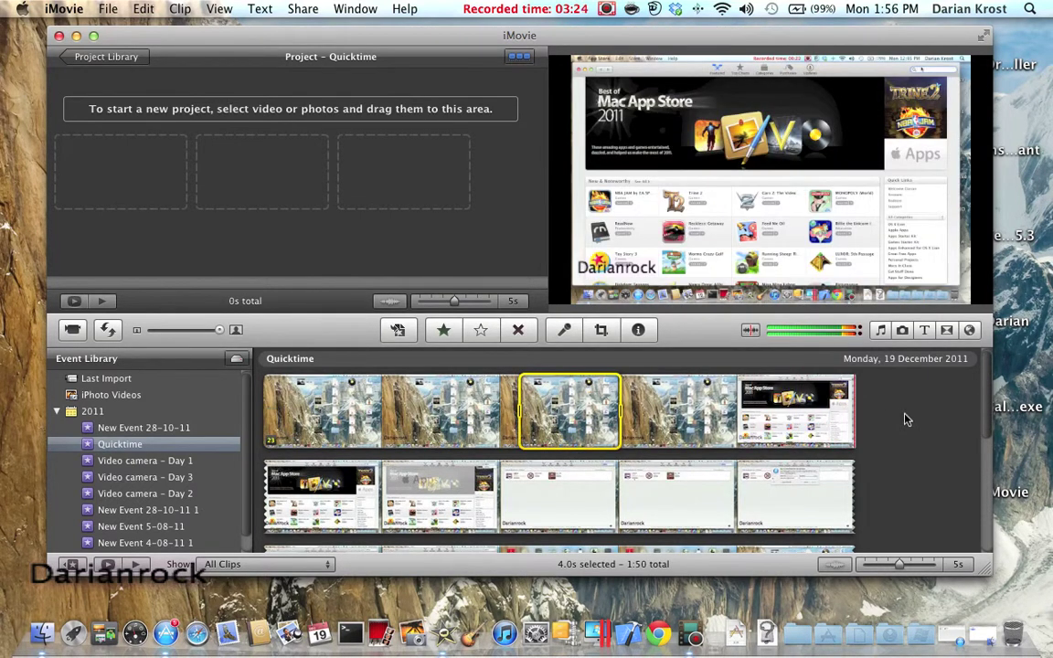
Select the entire 1:50 clip, drag it into the Quicktime project, and play it
left_click(573, 418)
double_click(573, 418)
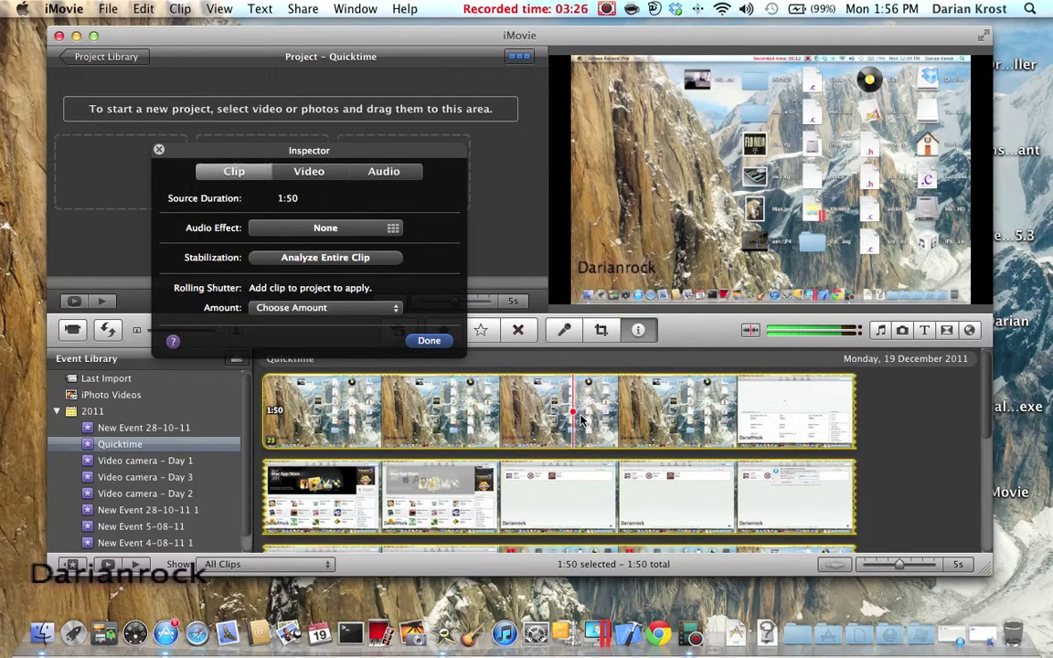
left_click(429, 341)
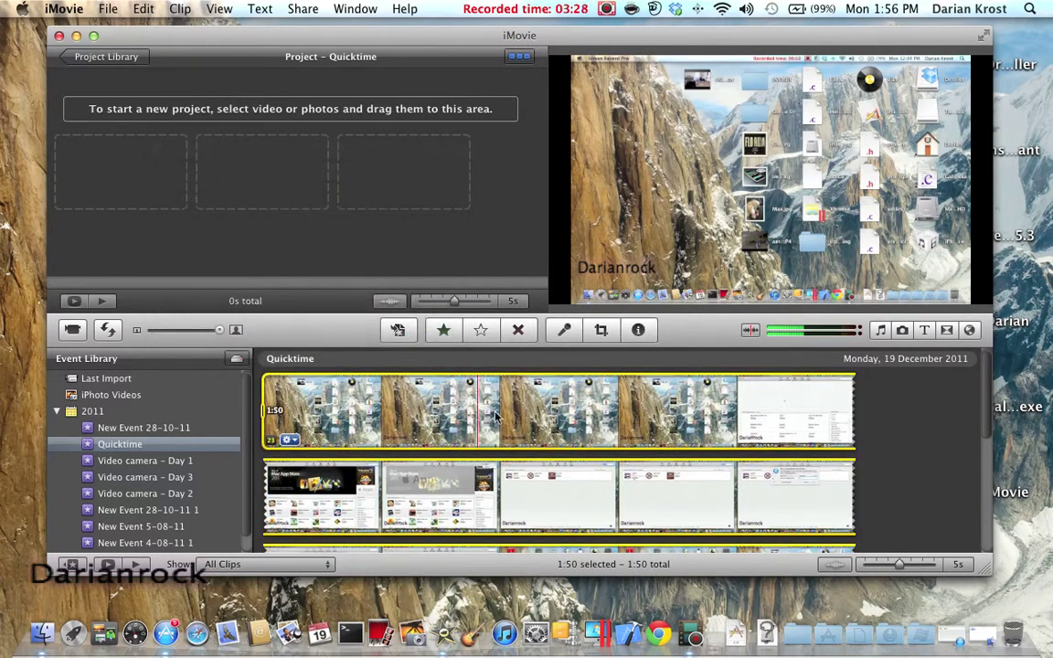
left_click_drag(466, 402, 251, 139)
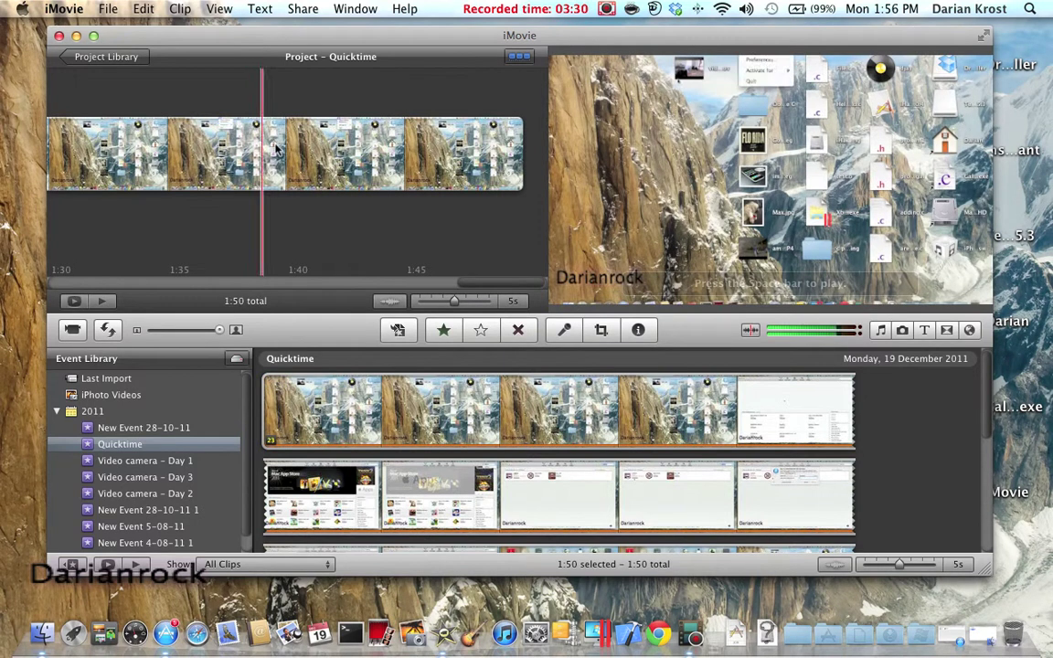
key("space")
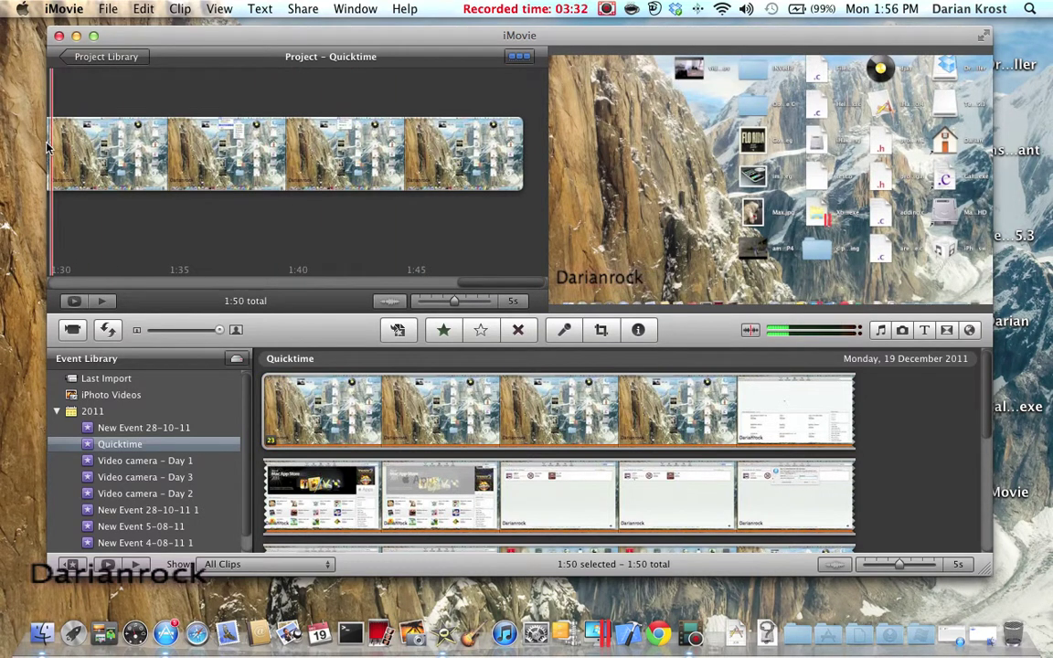